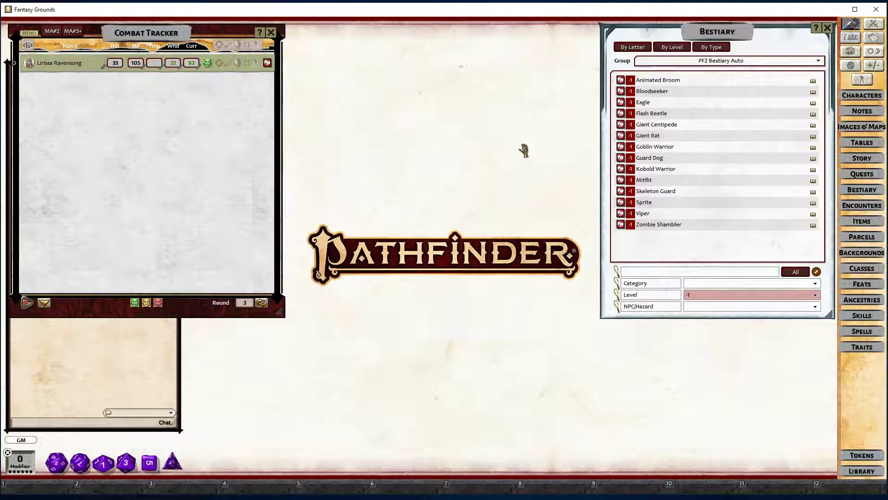
- Review the Bloodseeker's bestiary record, add the creature to the combat tracker, and close the record
click(621, 92)
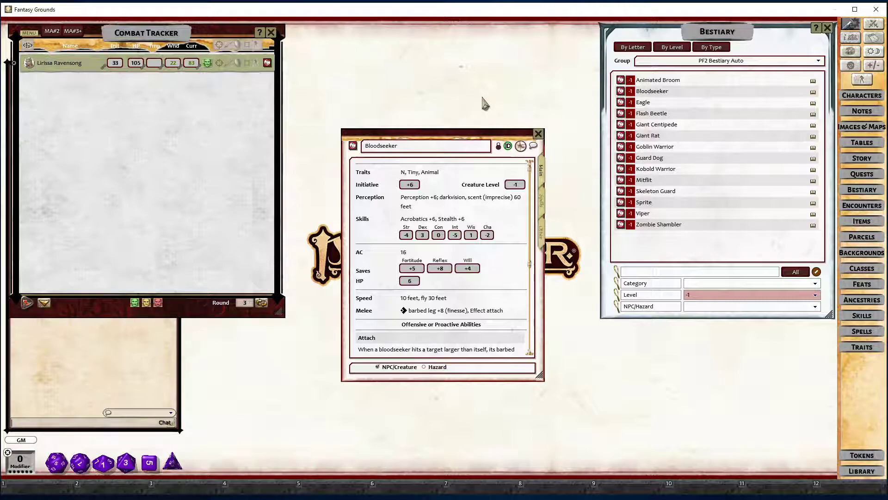
drag(471, 134, 461, 86)
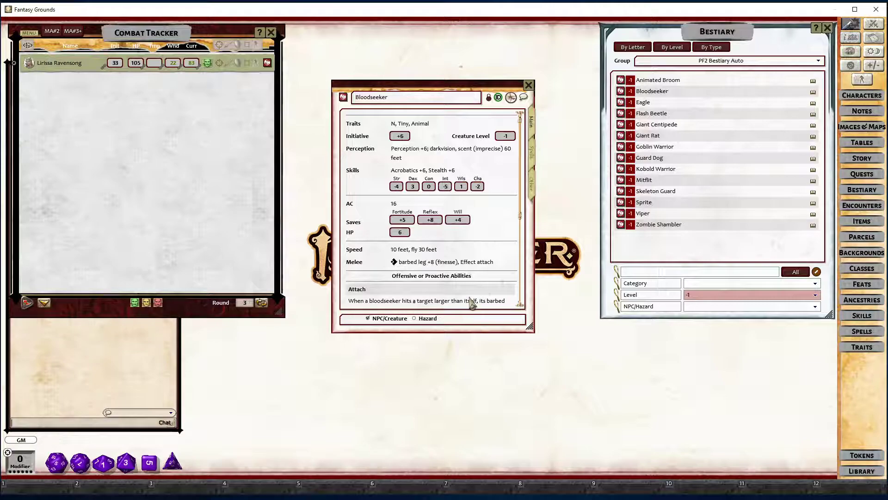
scroll(475, 283, down, 1)
scroll(475, 281, up, 1)
scroll(486, 201, down, 3)
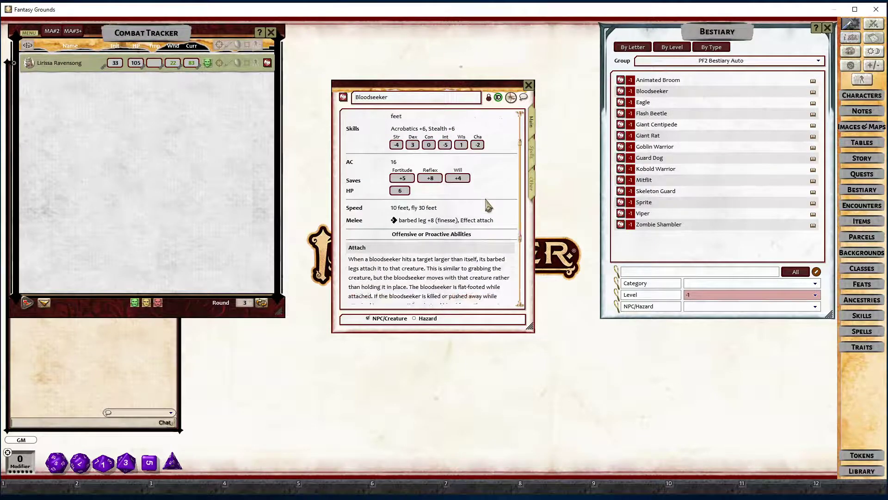
scroll(483, 240, up, 3)
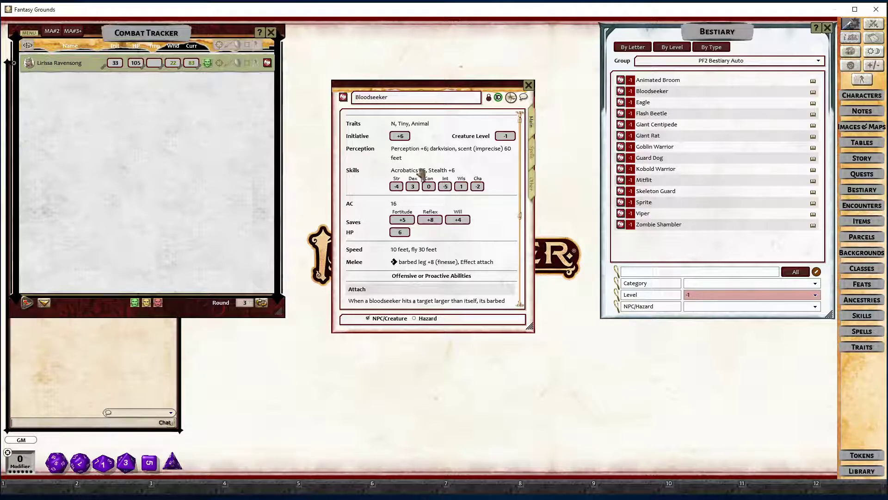
drag(344, 99, 151, 110)
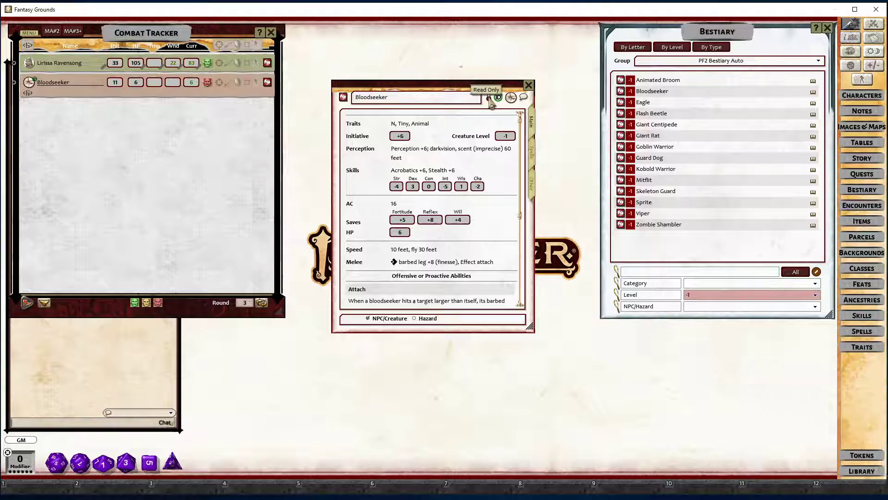
click(528, 85)
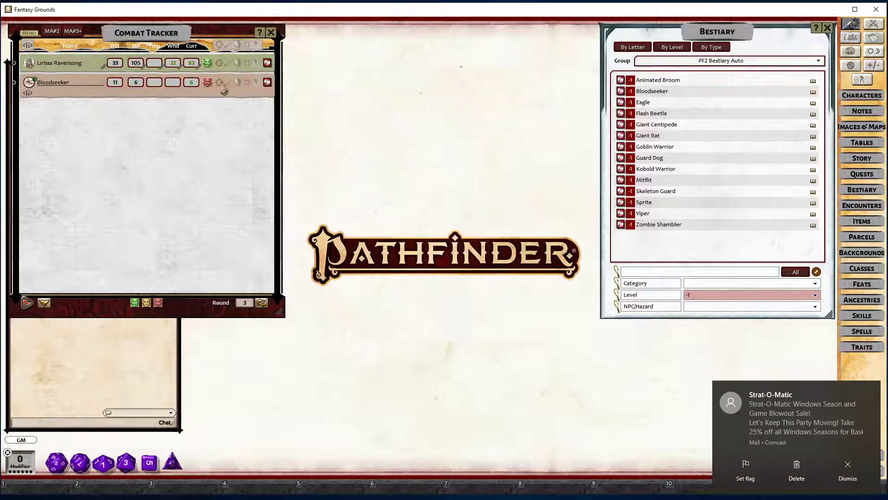
- Unlock the combat tracker's Bloodseeker record for editing and create a copy of the Bloodseeker in the bestiary
click(267, 83)
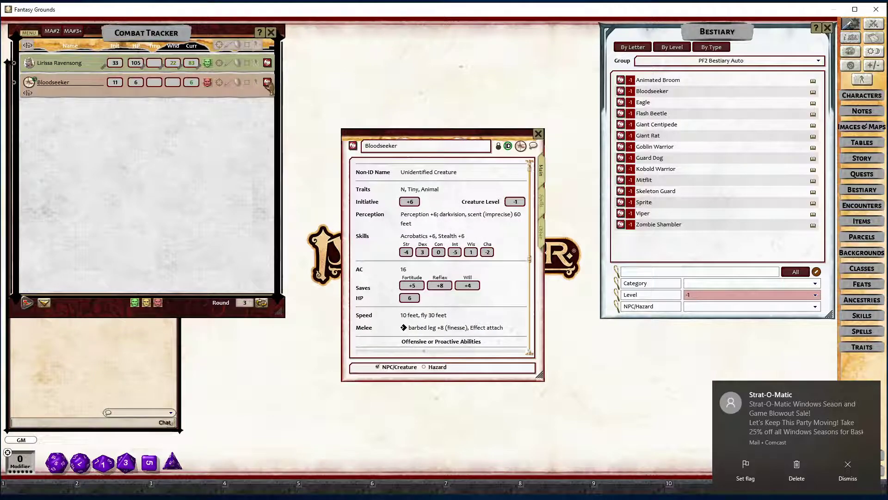
click(499, 148)
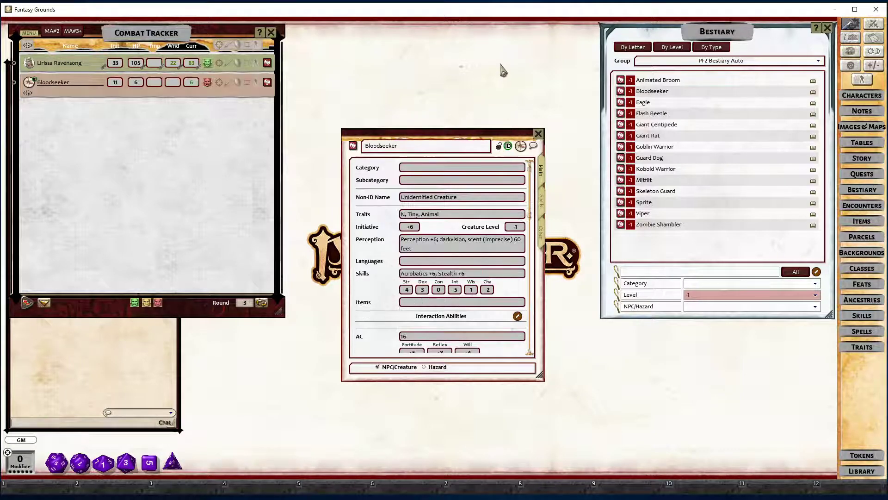
drag(620, 91, 729, 153)
drag(727, 149, 729, 151)
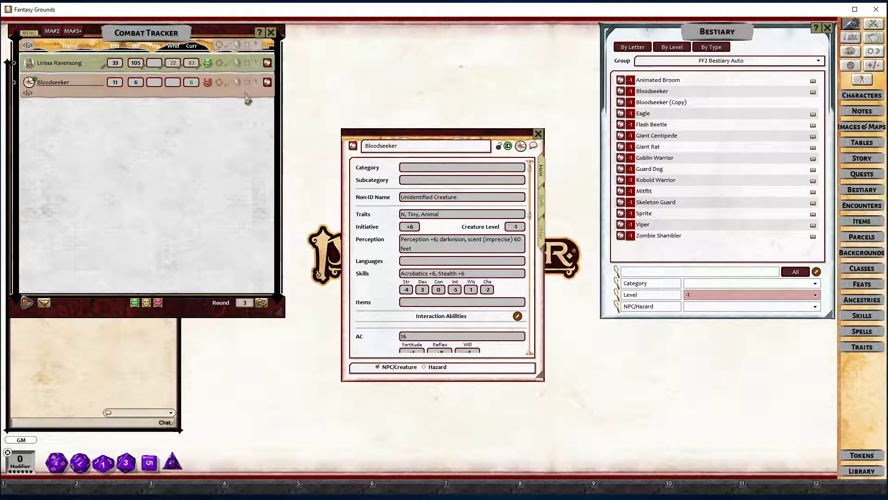
- Expand the Bloodseeker's attack details in the combat tracker and examine the melee entry and the Attach and Blood Drain automation in its record
click(229, 83)
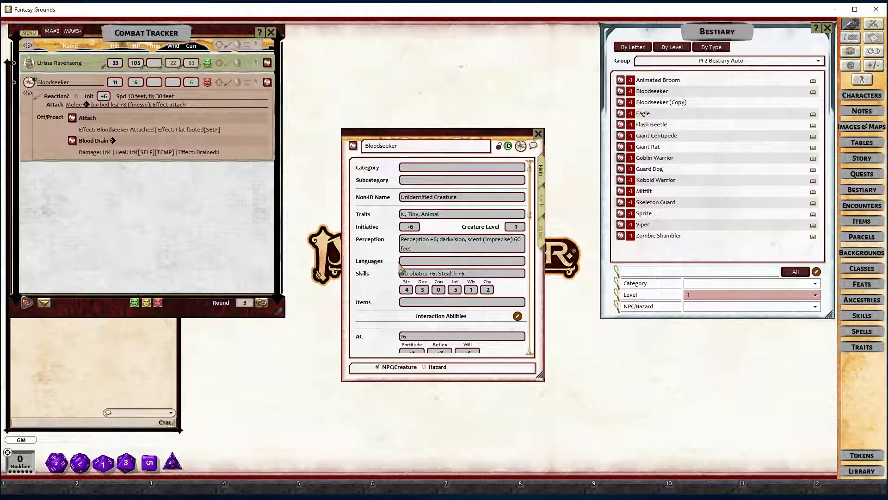
scroll(399, 266, down, 10)
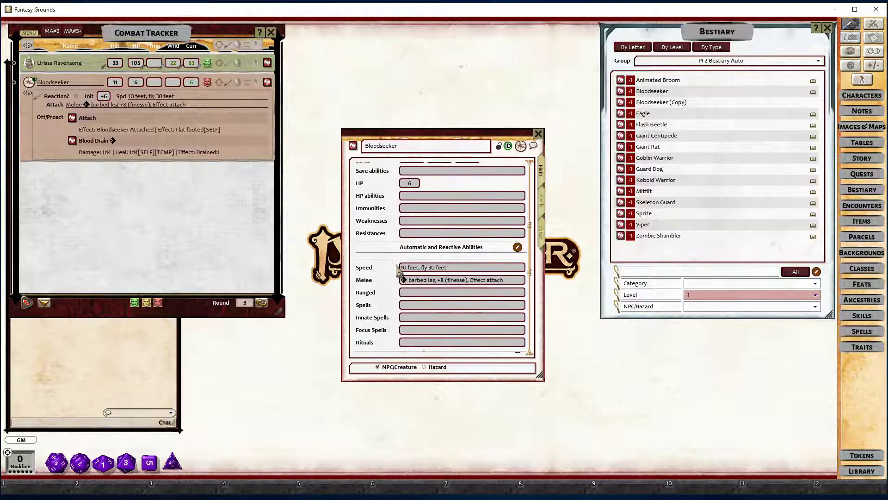
scroll(399, 268, up, 8)
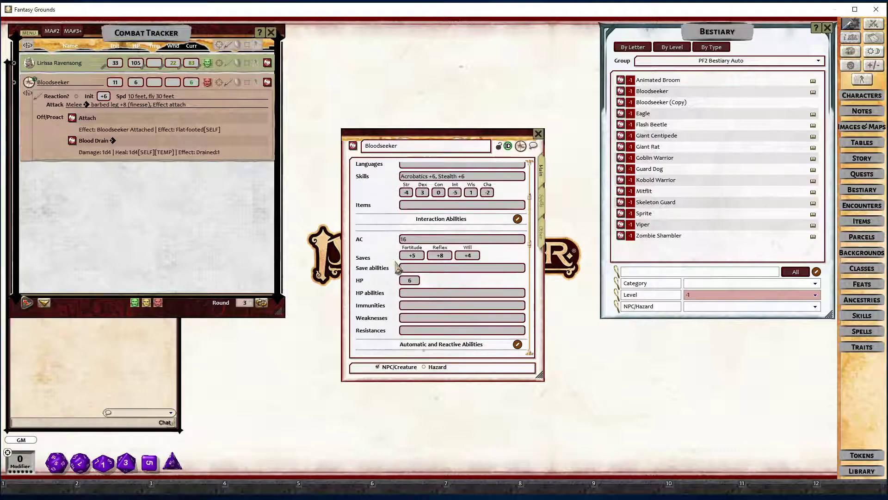
scroll(396, 266, down, 5)
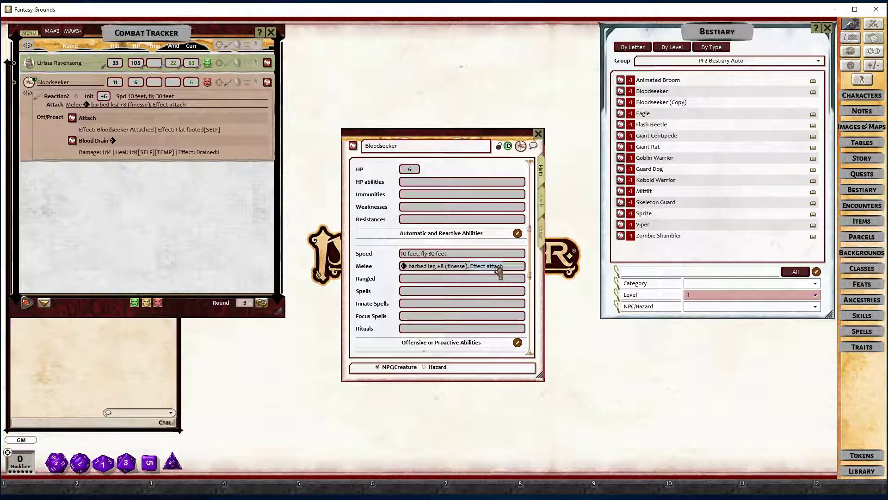
scroll(499, 271, down, 5)
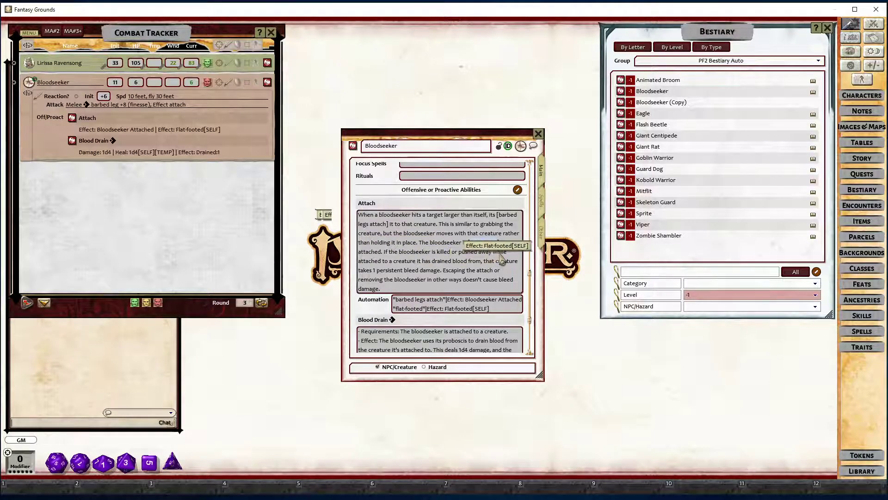
scroll(416, 277, down, 3)
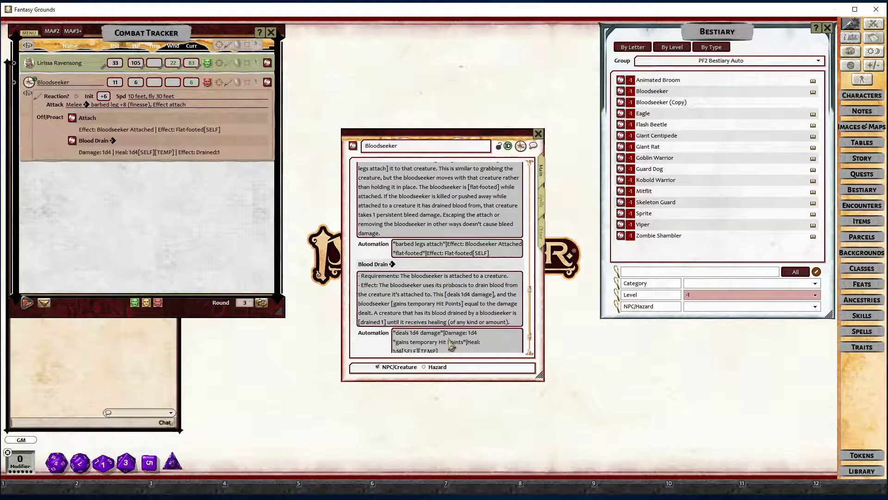
scroll(440, 250, up, 3)
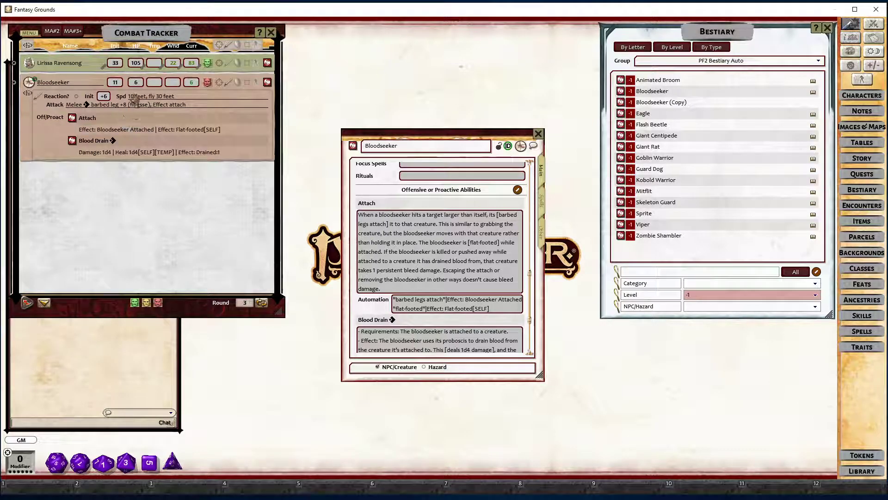
- Set the player character as the Bloodseeker's target in the combat tracker and collapse the targeting section
click(220, 83)
drag(220, 83, 87, 67)
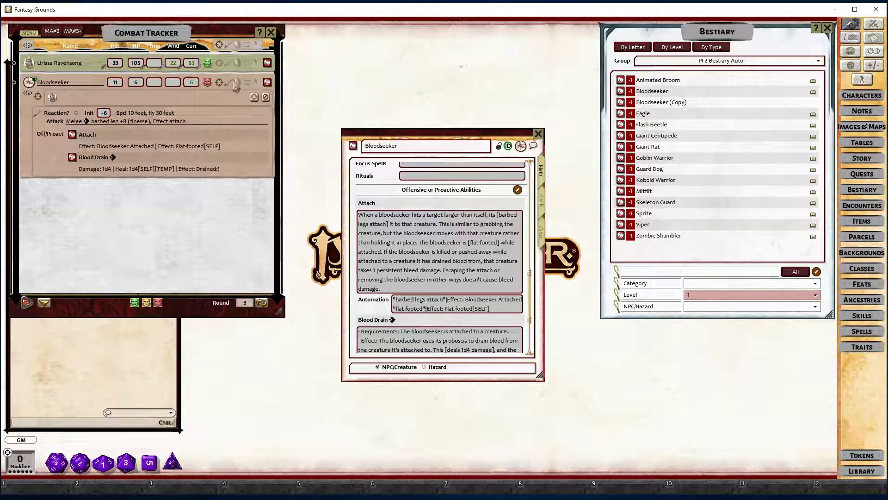
click(219, 81)
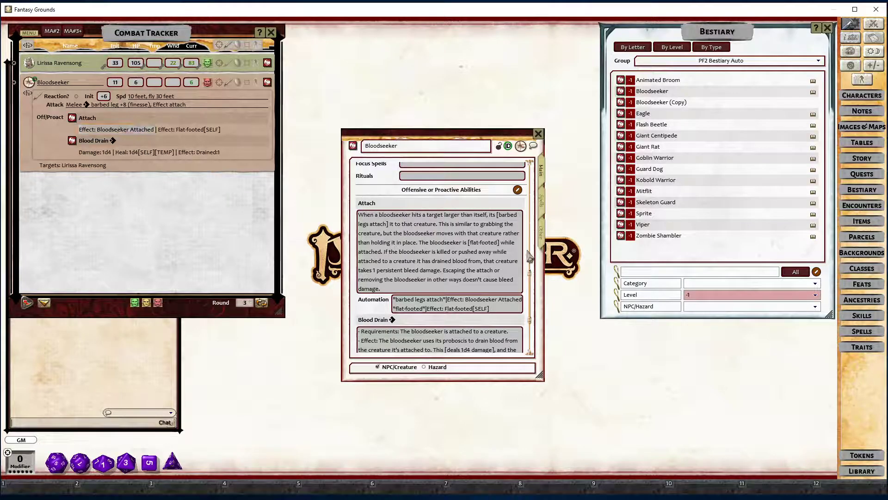
- Review the Attach ability's automation and apply the Bloodseeker Attached effect to the targeted player character
scroll(497, 253, up, 2)
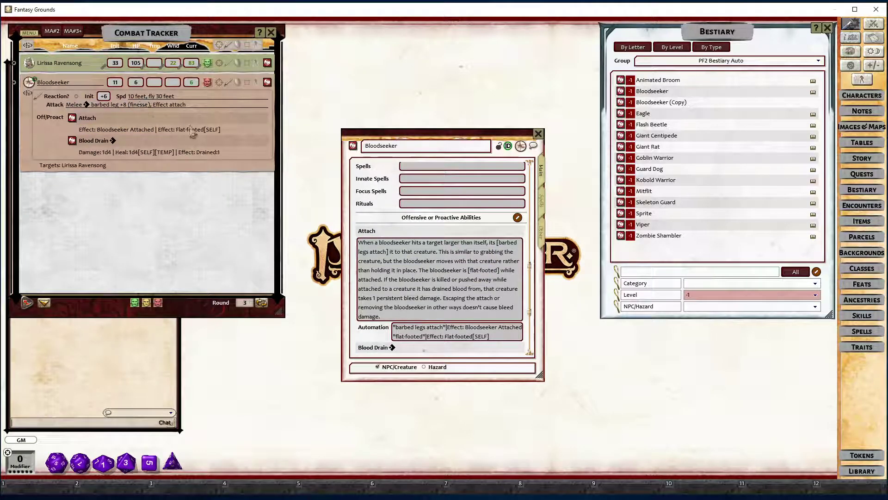
scroll(445, 232, down, 2)
drag(481, 243, 226, 232)
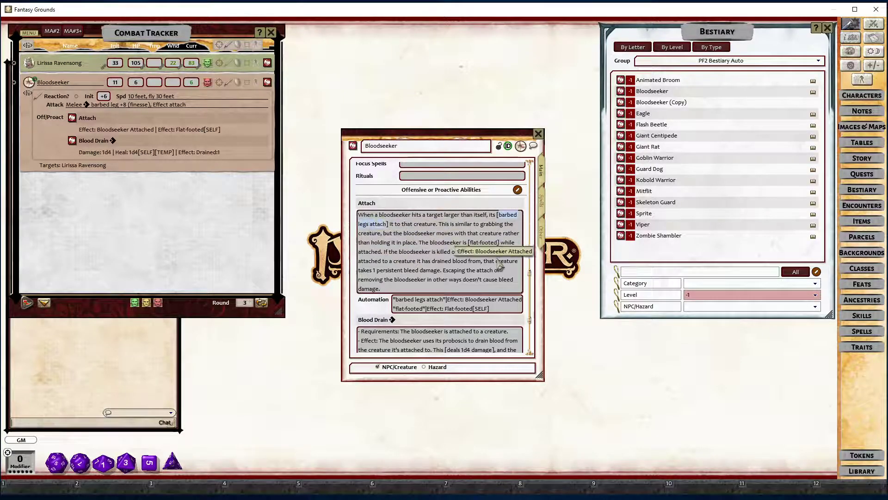
scroll(480, 268, up, 3)
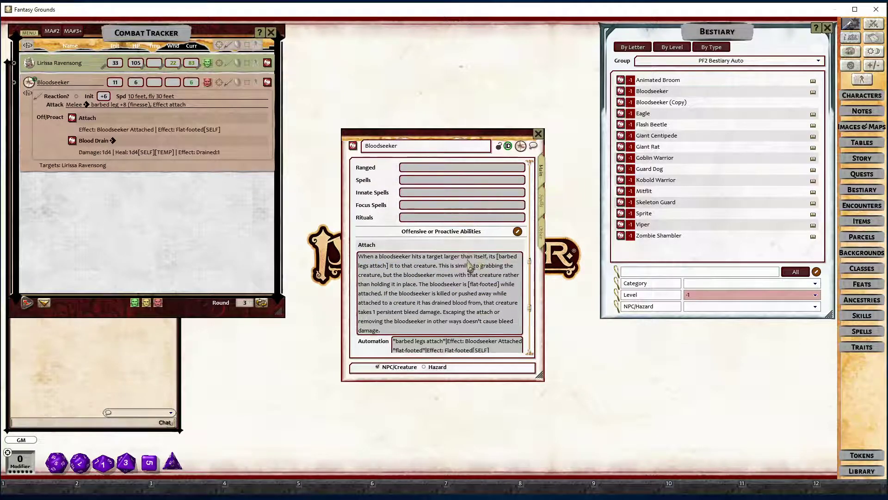
scroll(460, 268, down, 2)
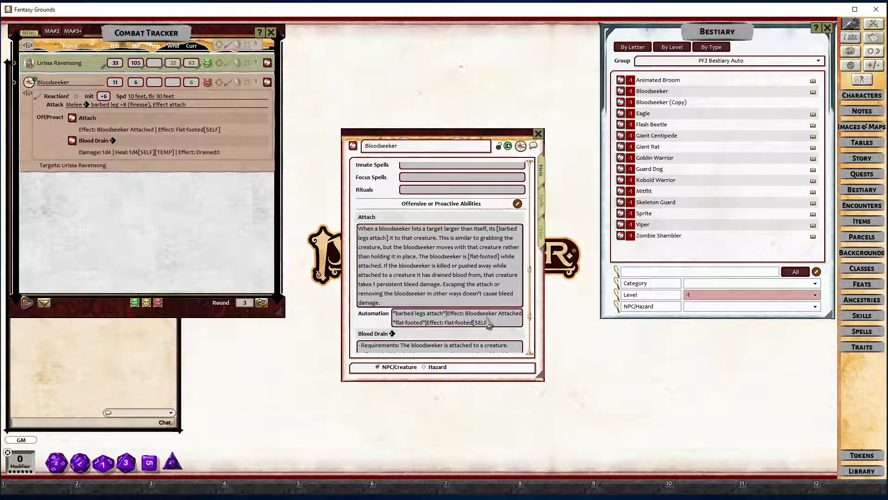
click(126, 134)
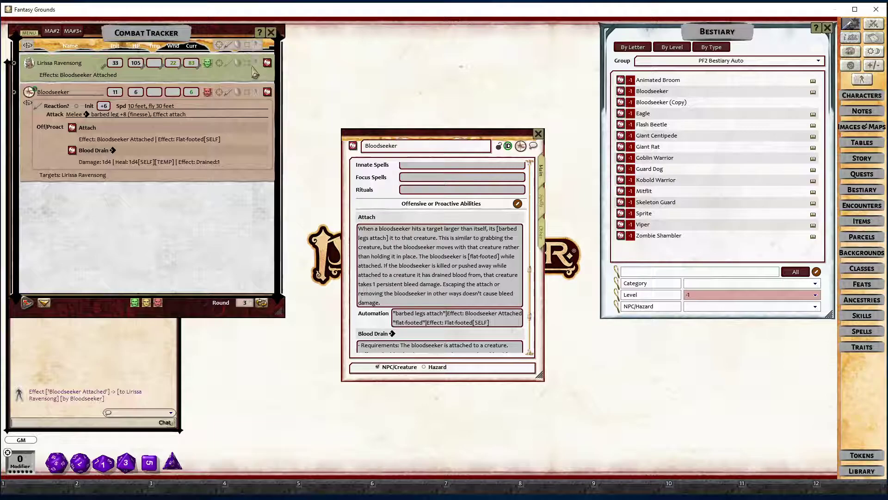
- Expand the player character's effects in the combat tracker and delete the Bloodseeker Attached effect
click(256, 64)
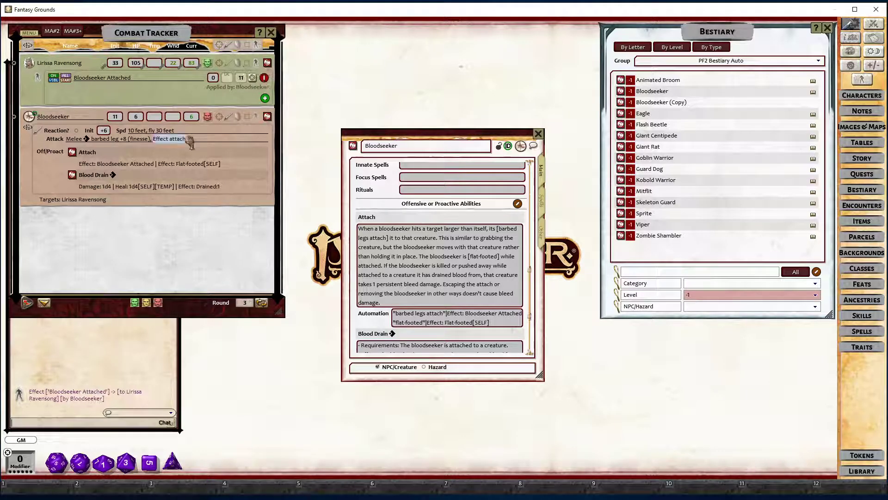
click(264, 77)
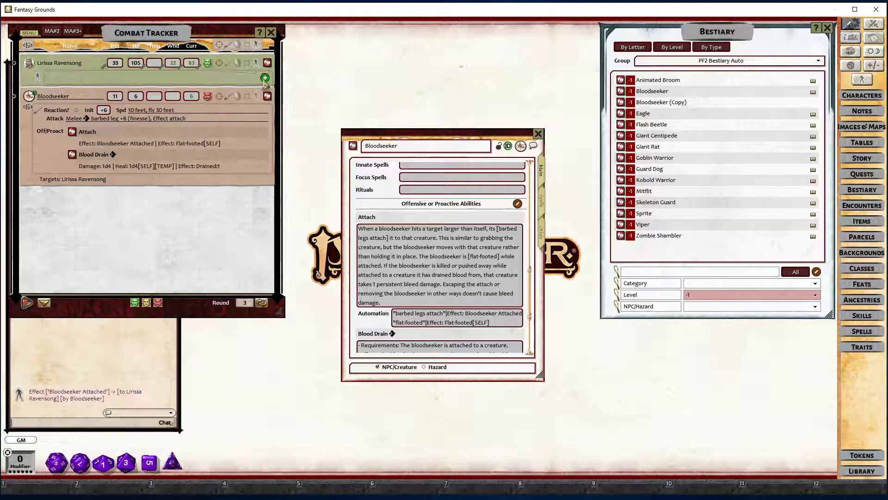
- Reapply the Bloodseeker Attached effect to the target and apply the Flat-footed effect to the Bloodseeker itself
click(123, 144)
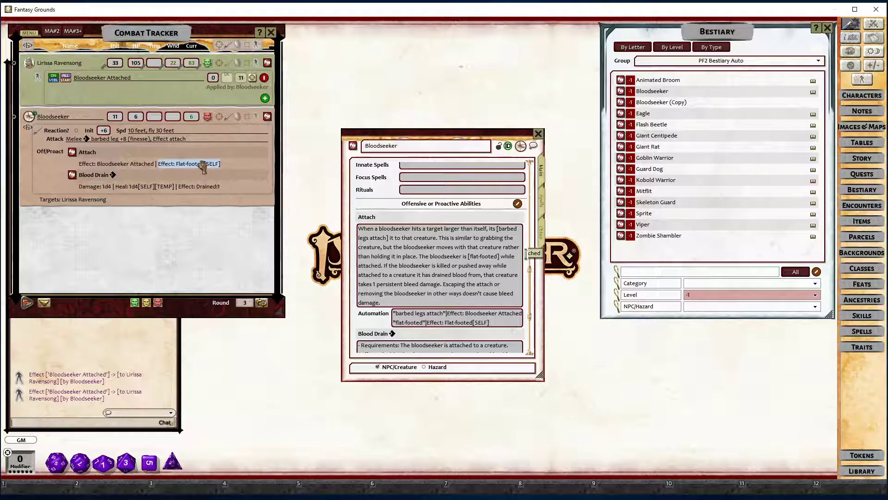
click(202, 166)
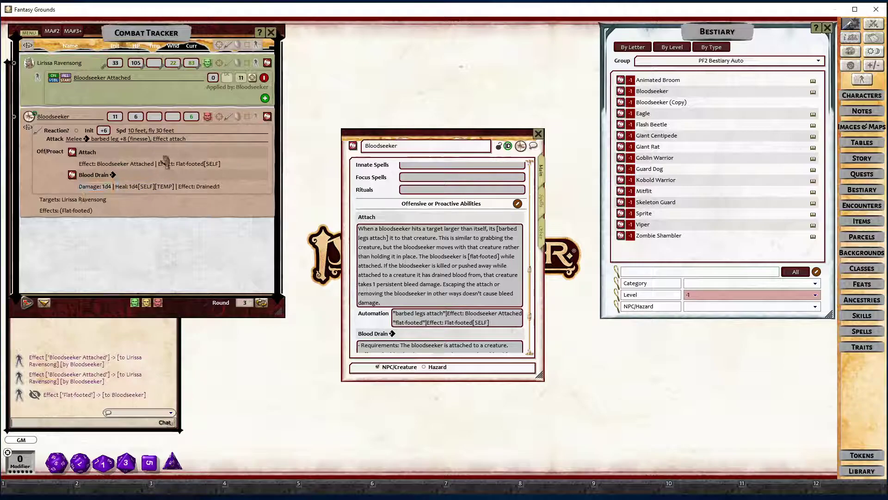
- Add an empty line at the end of the Attach ability's automation text and widen the Bloodseeker record window
scroll(453, 277, down, 2)
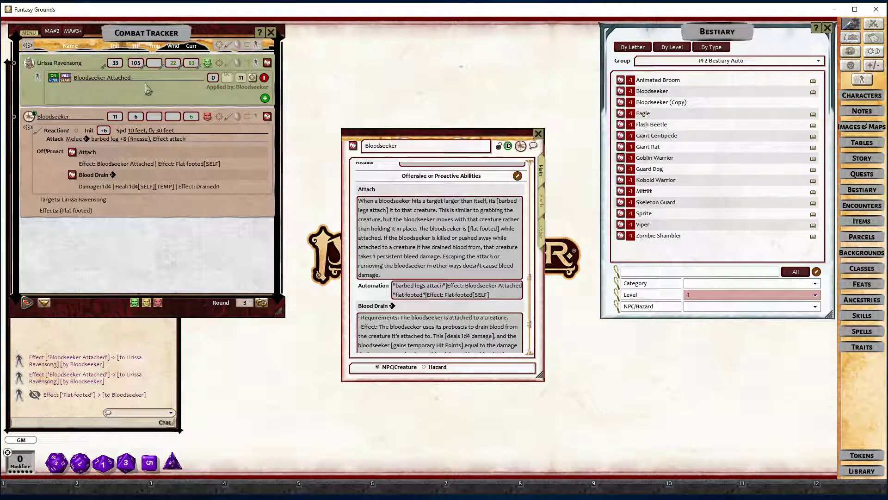
drag(147, 89, 402, 272)
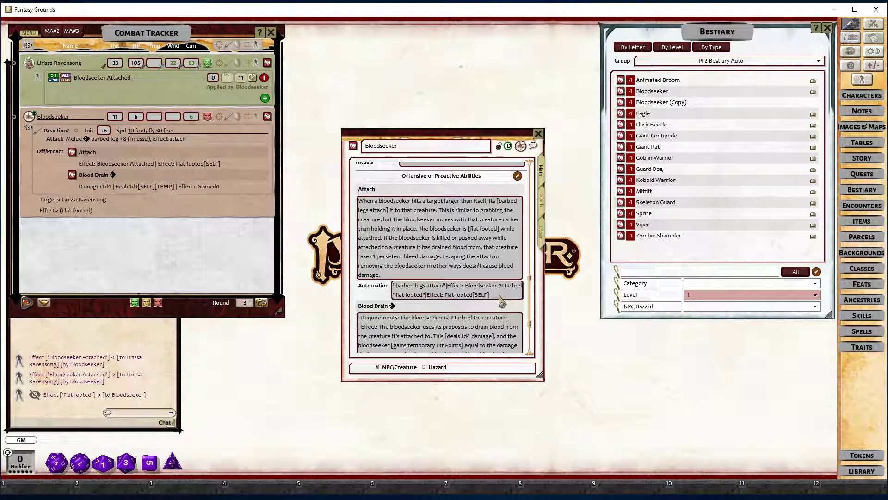
key(Return)
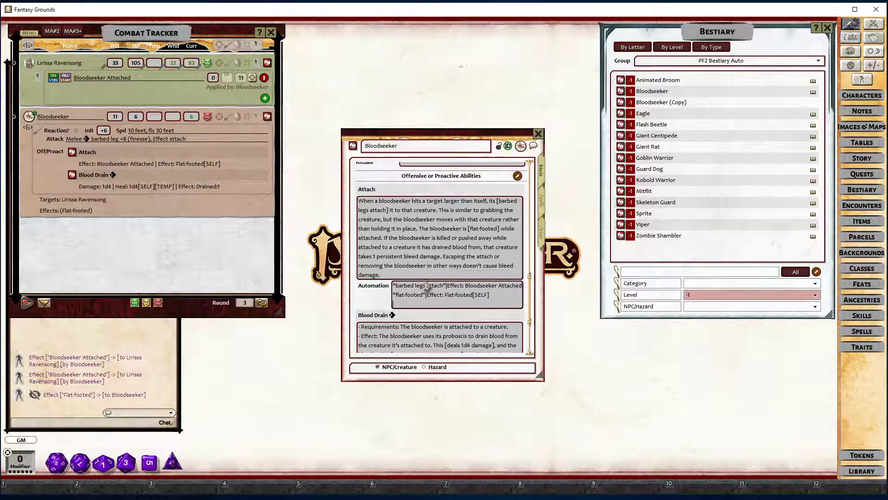
drag(543, 287, 580, 286)
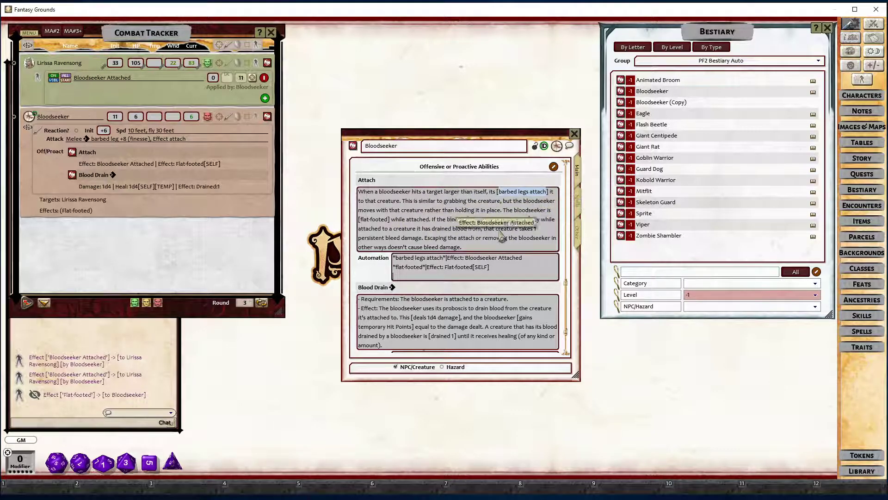
- Add the quoted trigger phrase "1 persistent bleed damage" from the Attach description as the third line of the Attach automation
click(536, 229)
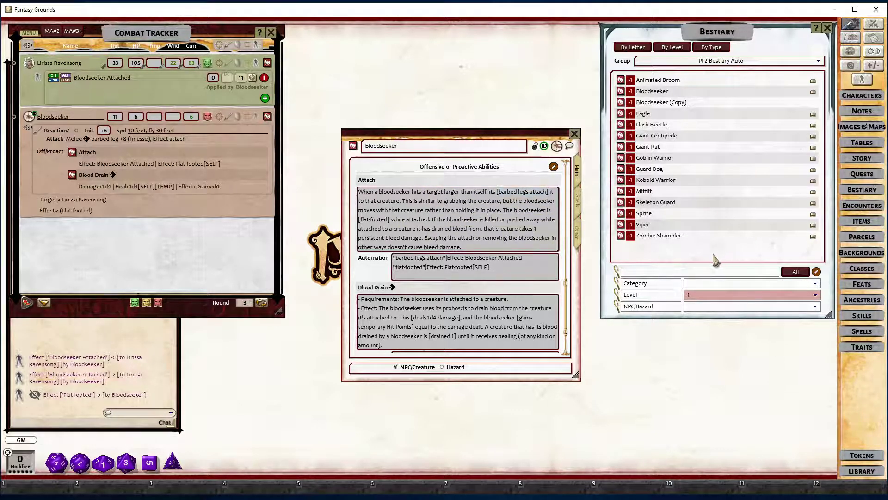
key(ctrl+shift)
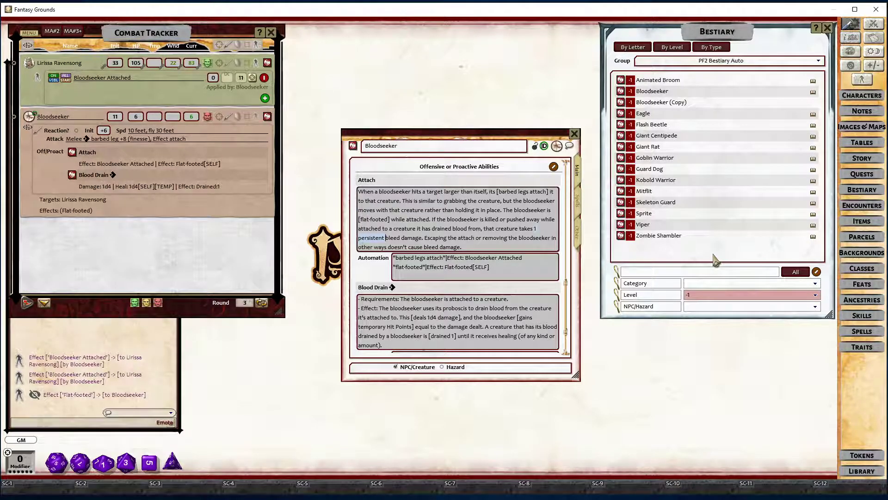
key(shift+Right)
key(shift+Right)
key(shift+Right)
key(shift+Right)
key(shift+Right)
key(shift+Right)
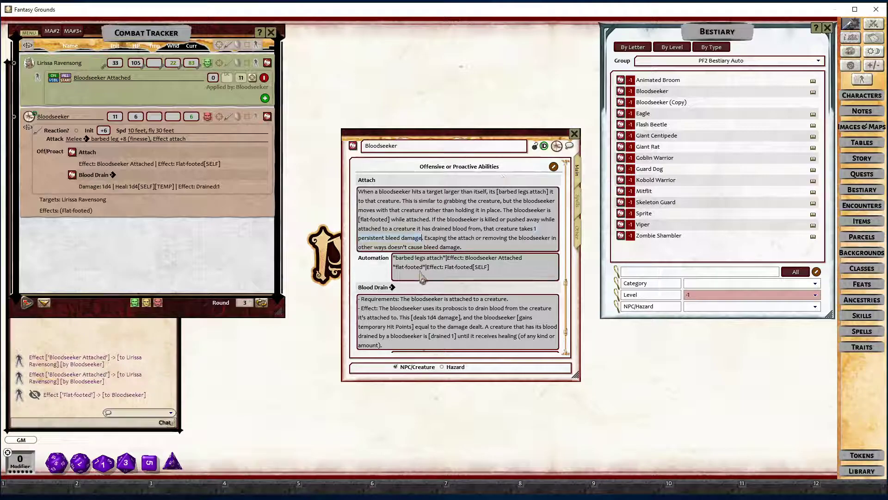
click(457, 277)
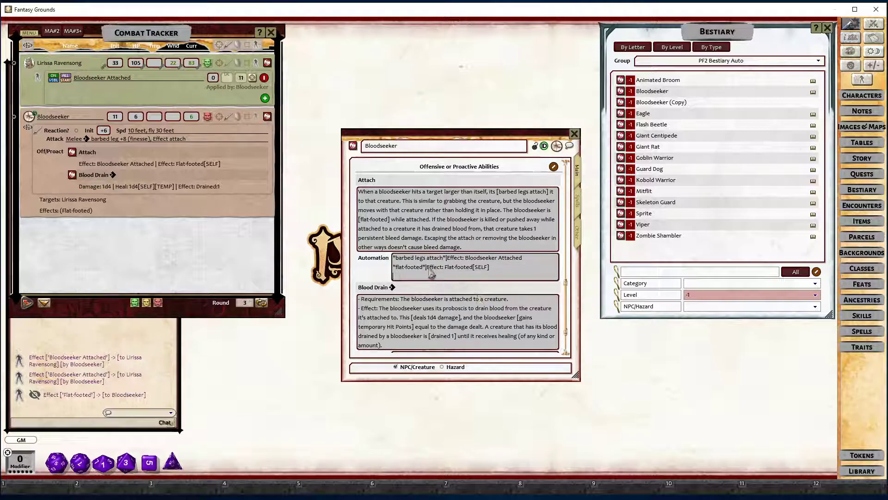
text(")
text(1 persistent bleed damage)
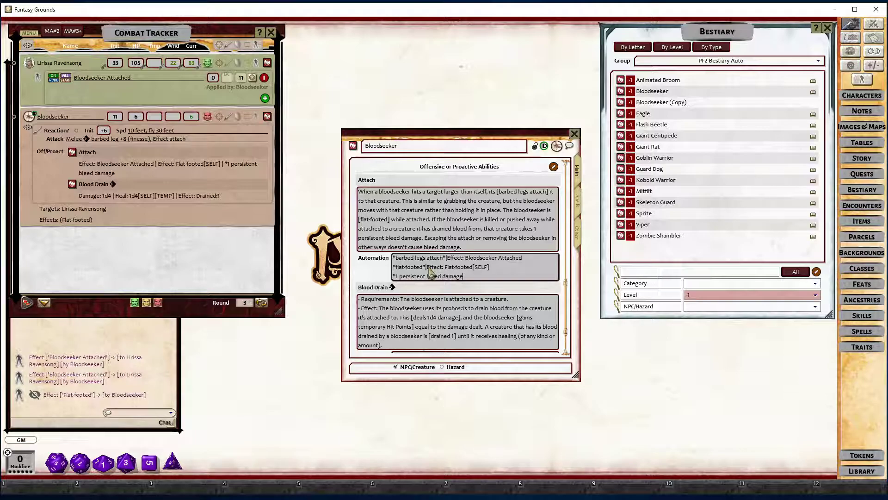
text(")
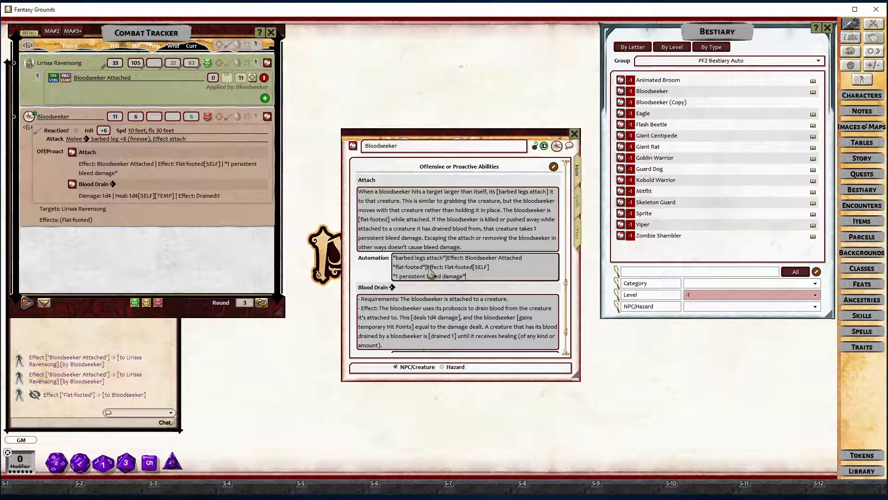
- Complete the third Attach automation line so the trigger phrase is followed by |Effect: PERS: 1 bleed
text(|)
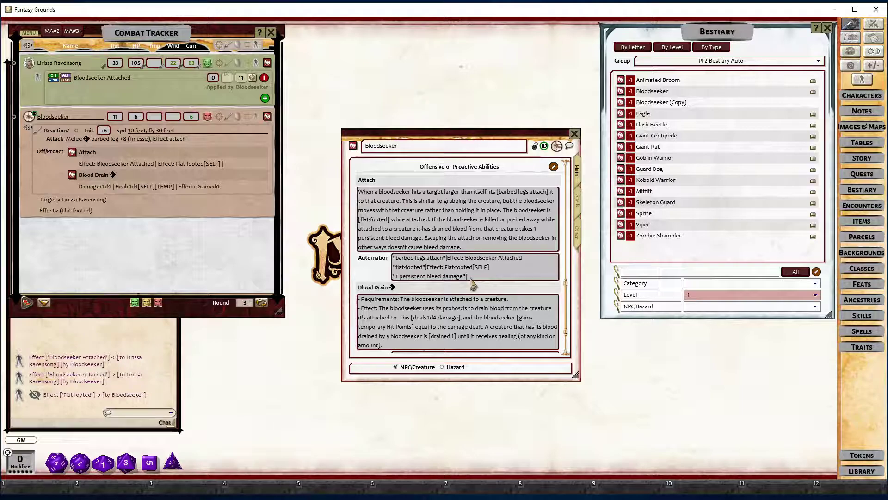
text(Effect)
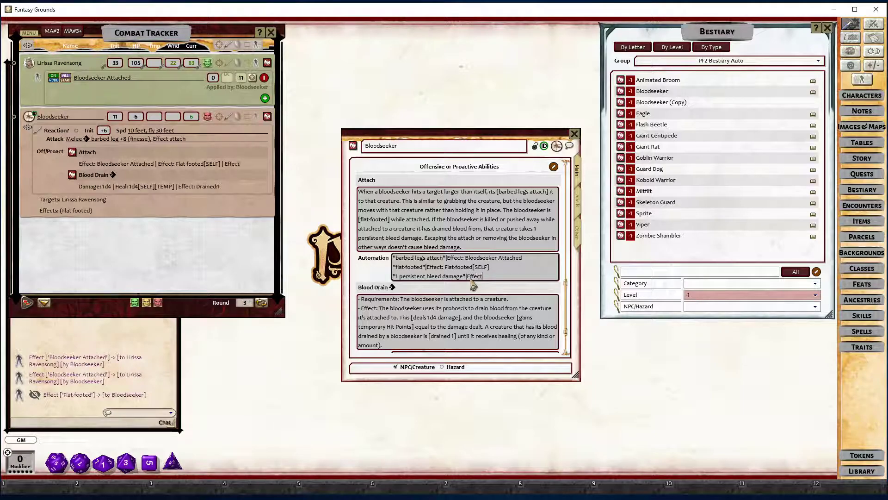
key(shift)
text(ct:)
key(shift)
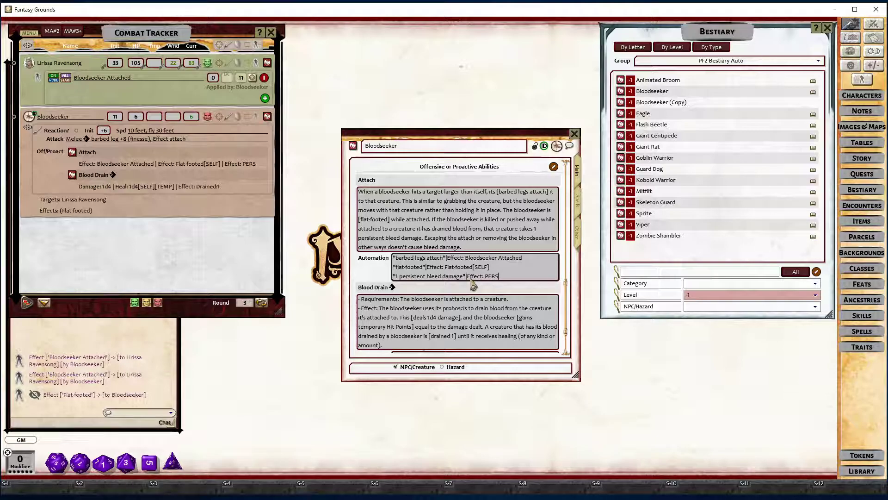
text(: 1)
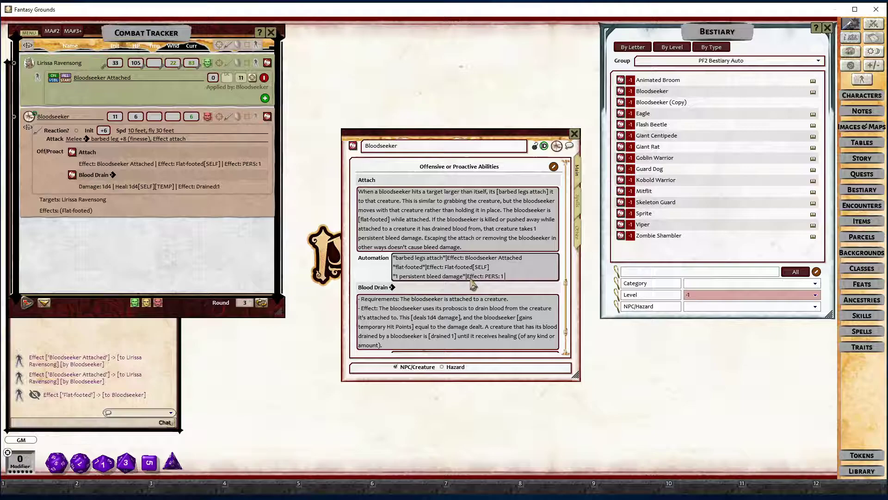
text(bleed)
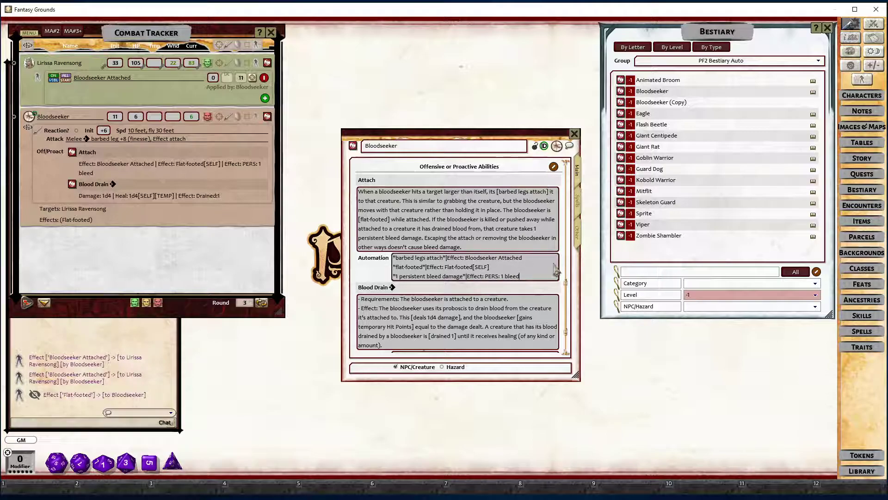
click(542, 292)
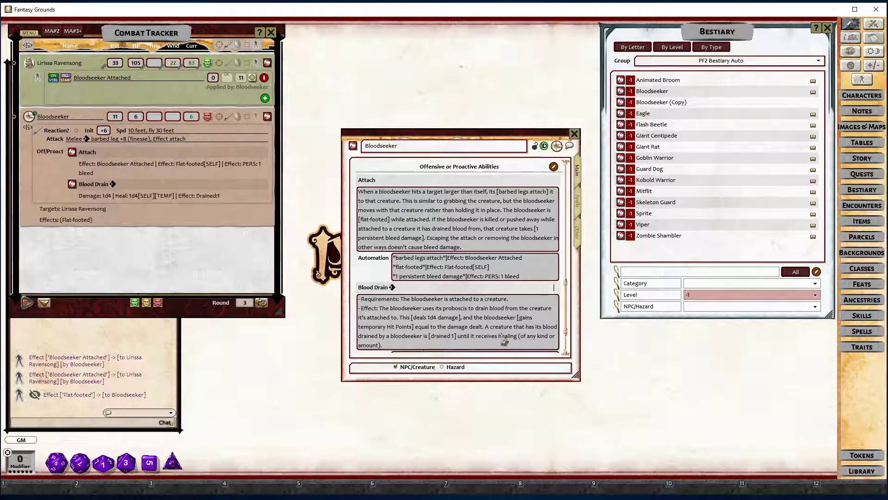
- Apply the Attach ability's PERS: 1 bleed effect from the combat tracker to the targeted player character
drag(225, 164, 248, 171)
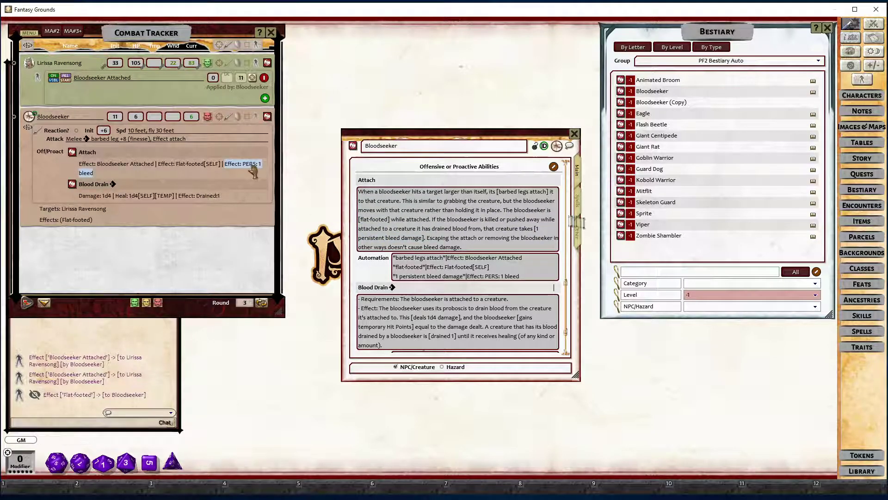
click(253, 171)
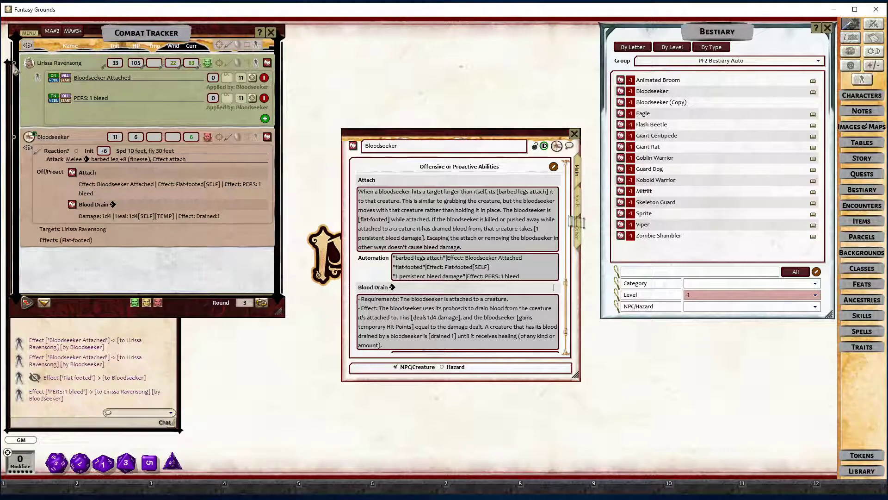
- Start and end the player character's turn to process the persistent bleed, and uncover the chat log to read the rolls
click(18, 69)
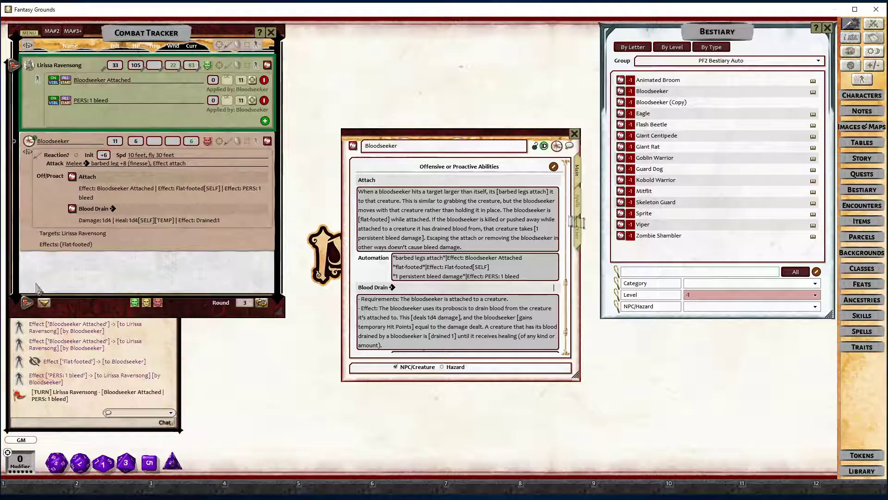
click(51, 304)
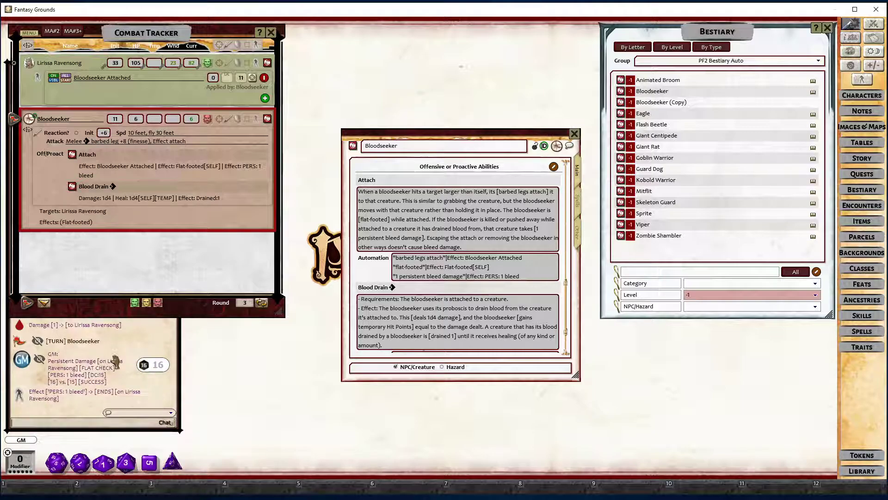
drag(131, 38, 301, 50)
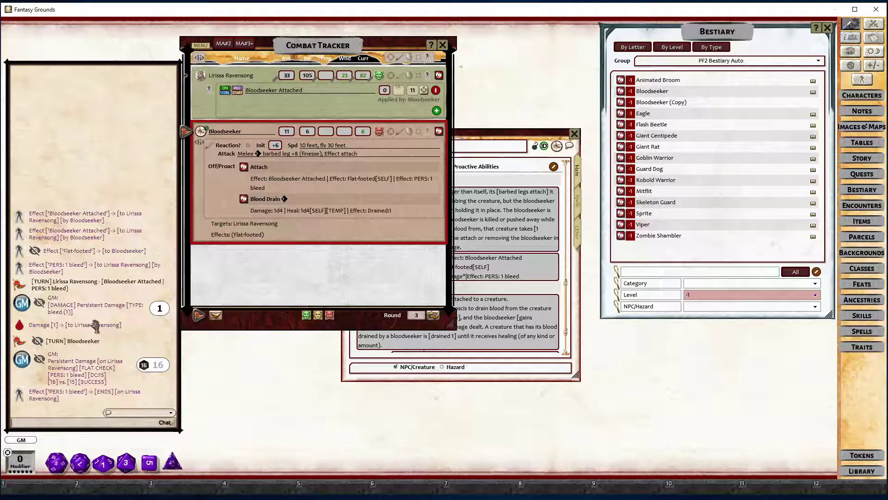
drag(332, 49, 157, 36)
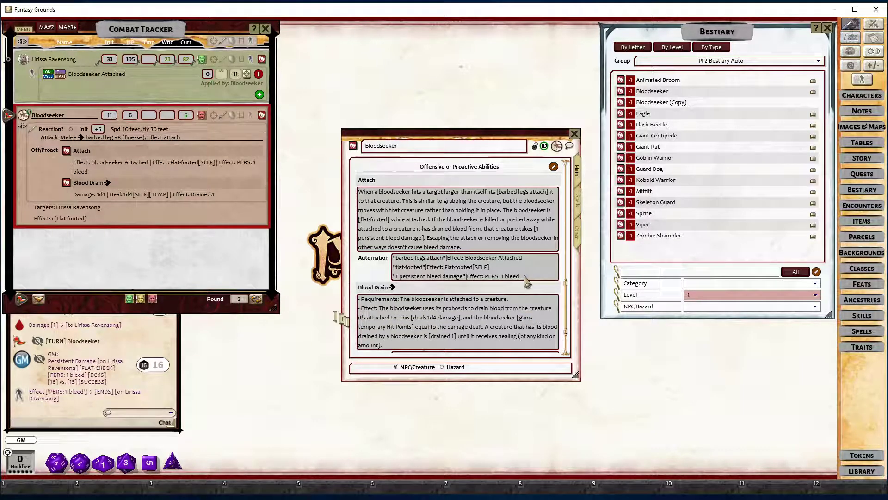
- Add a second Bloodseeker to the combat tracker from the open Bloodseeker record
scroll(526, 278, down, 2)
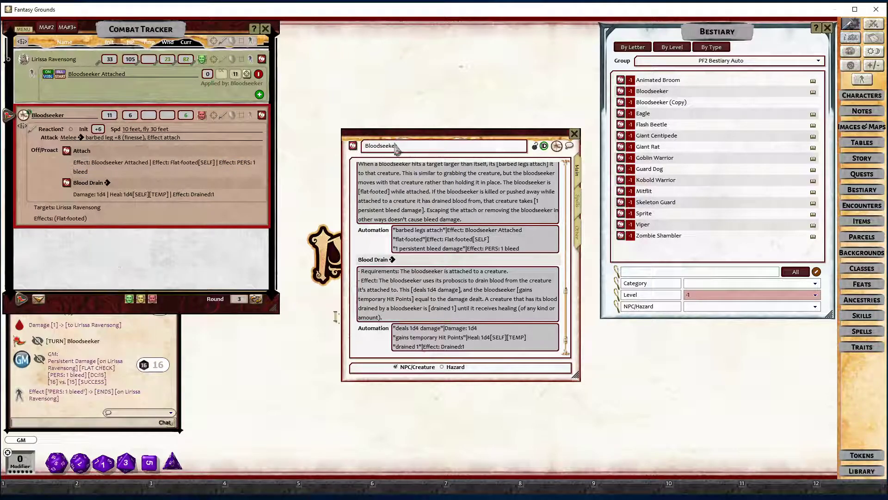
drag(360, 149, 172, 250)
click(222, 238)
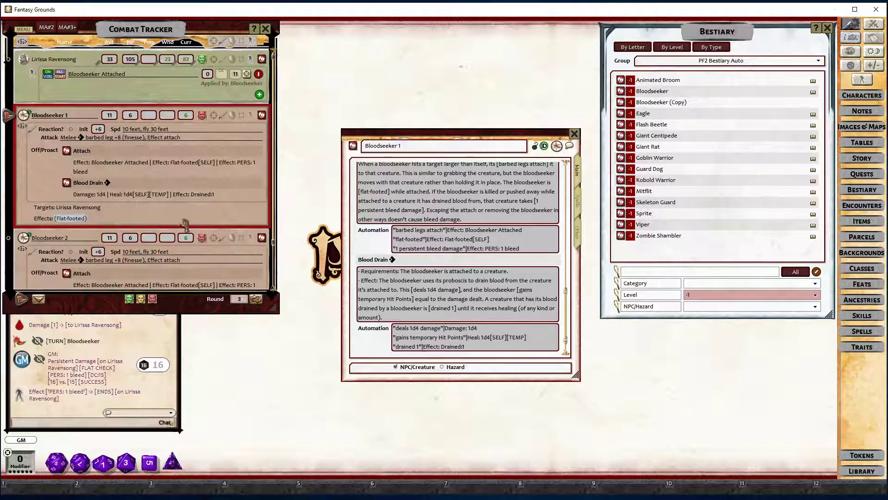
scroll(226, 245, down, 2)
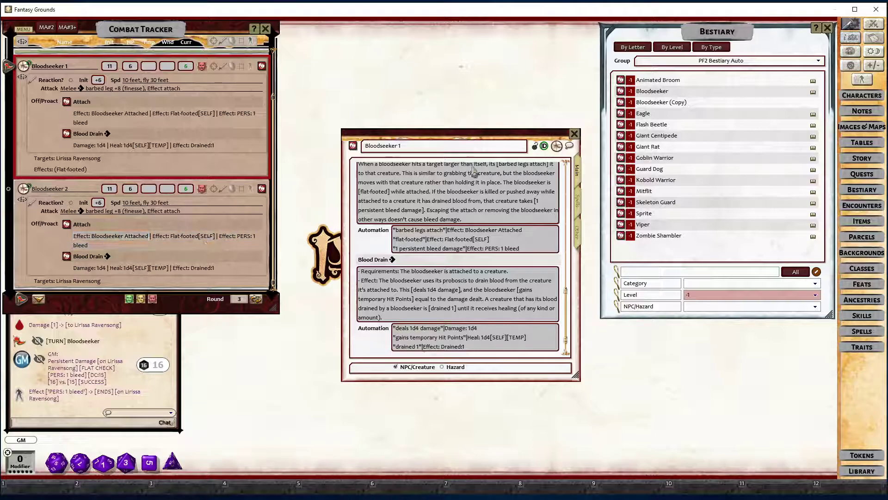
- Lock and close the Bloodseeker 1 record, and reopen it from its combat tracker entry at its offensive abilities
click(535, 147)
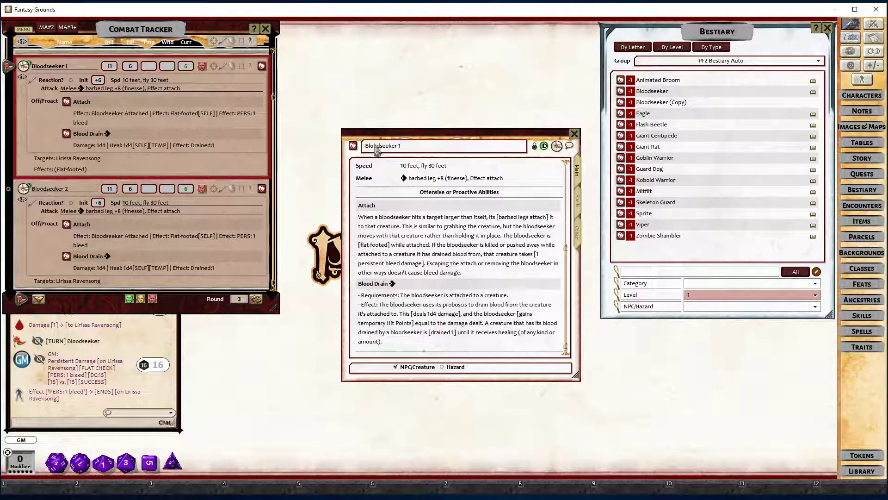
click(574, 133)
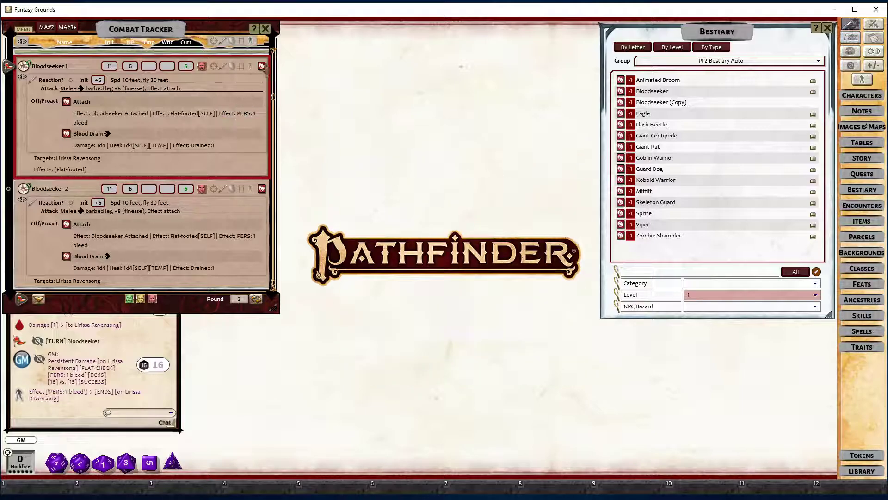
click(262, 66)
scroll(437, 264, down, 5)
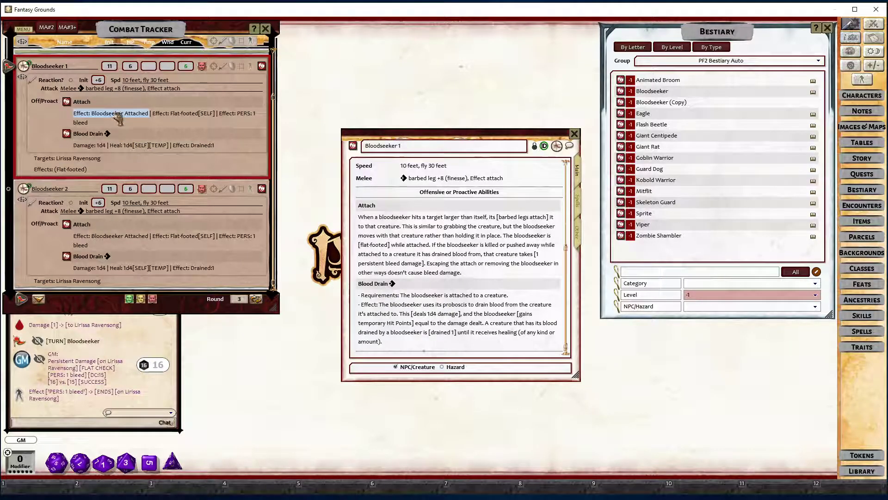
- Delete the Bloodseeker 2 entry from the combat tracker
right_click(197, 213)
click(156, 245)
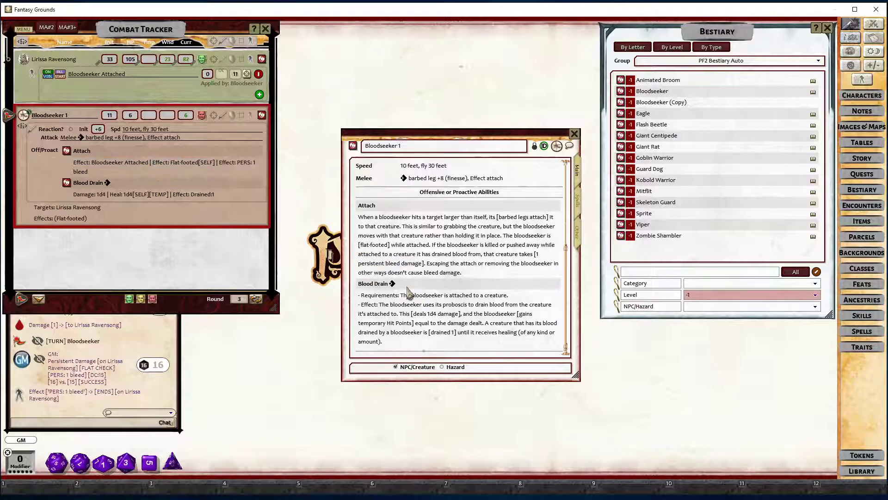
- Unlock the Bloodseeker 1 record to review the Blood Drain automation, and apply its Drained:1 effect to the targeted player character
click(535, 146)
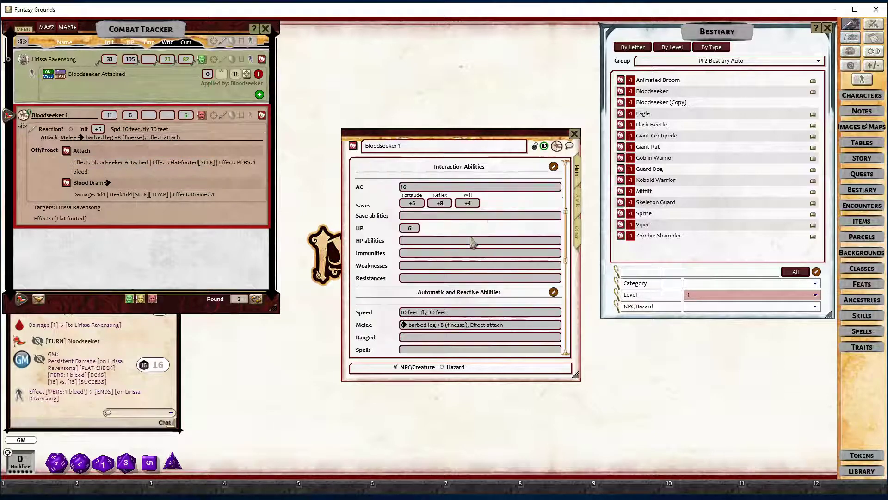
scroll(458, 262, down, 8)
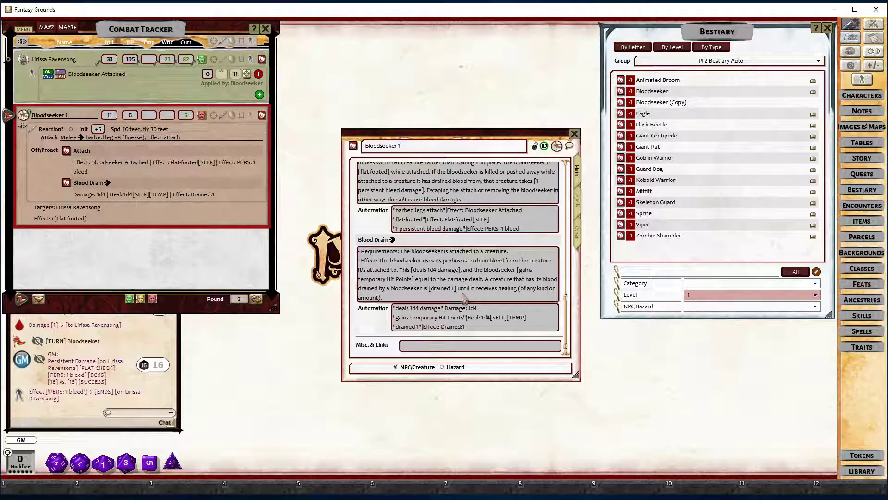
drag(445, 289, 563, 291)
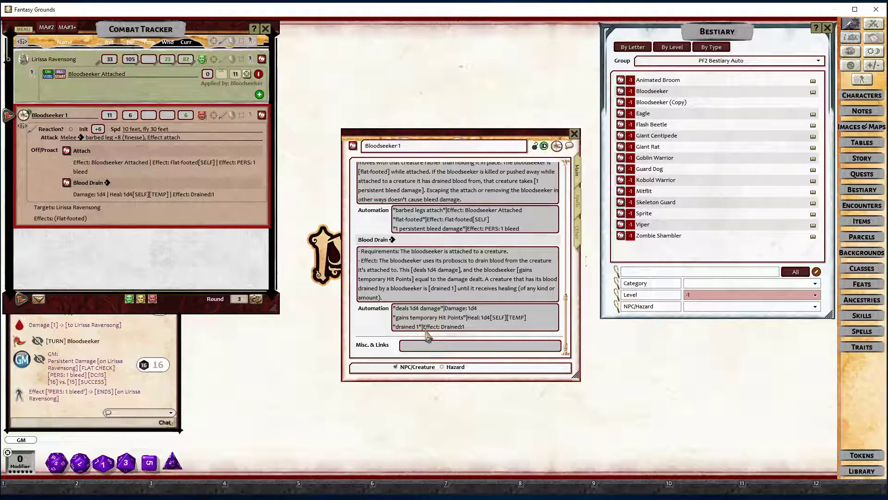
double_click(203, 194)
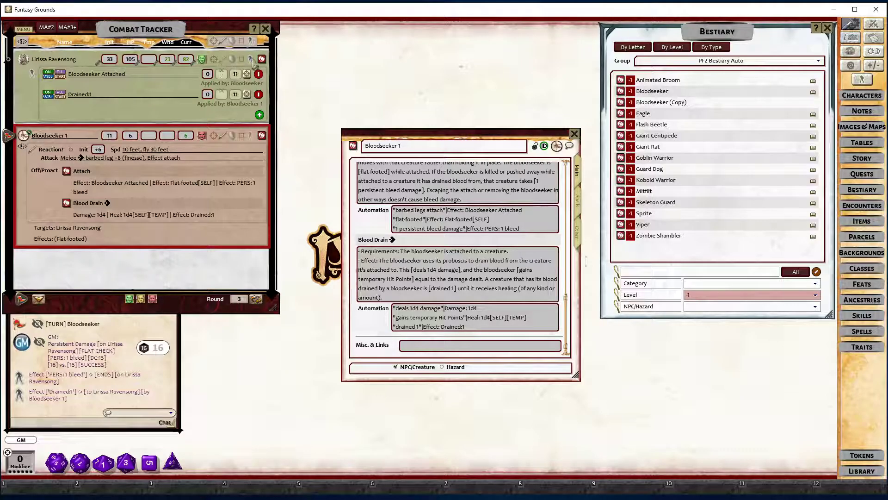
- Lock and close the Bloodseeker 1 record, and open the Effects window between the combat tracker and the bestiary
click(535, 146)
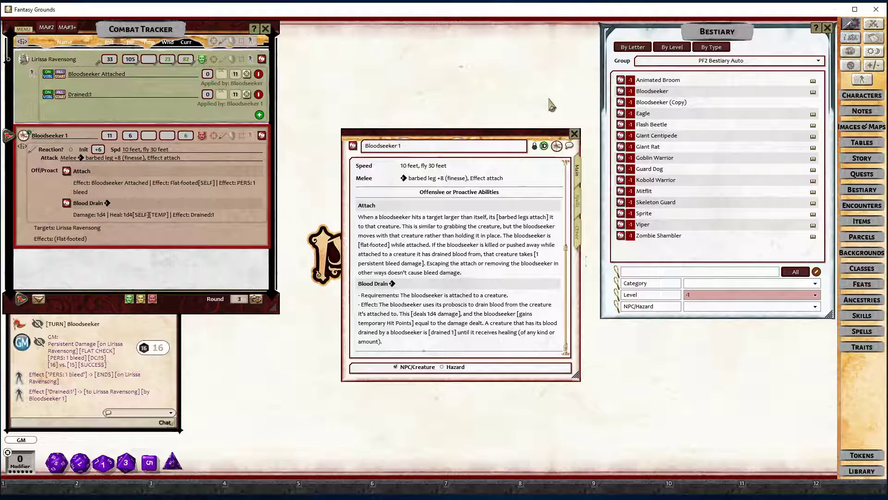
click(574, 134)
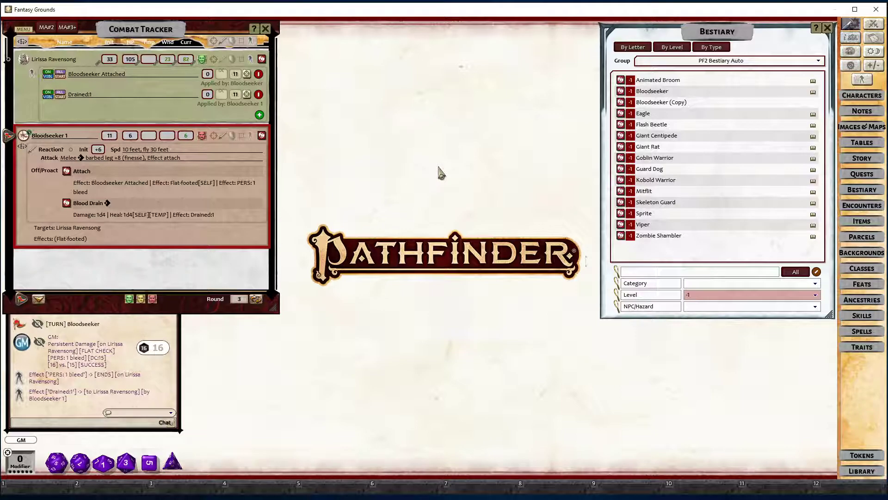
click(861, 80)
drag(615, 209, 473, 70)
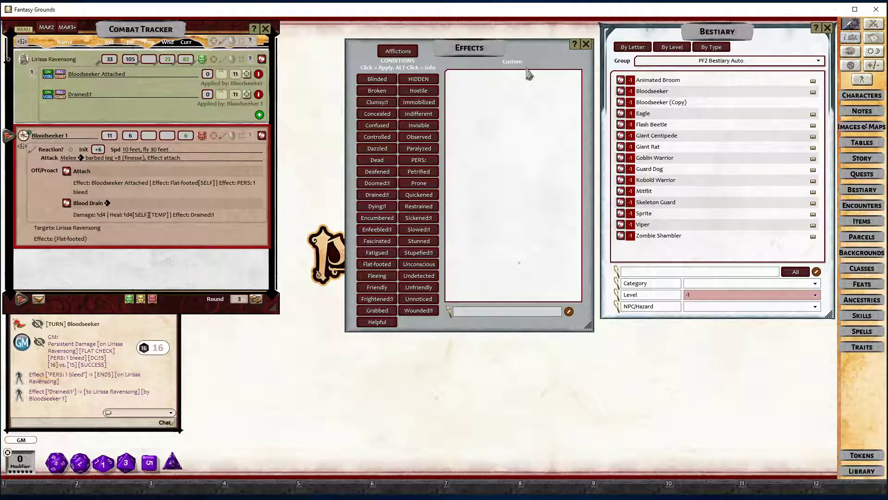
drag(481, 53, 462, 42)
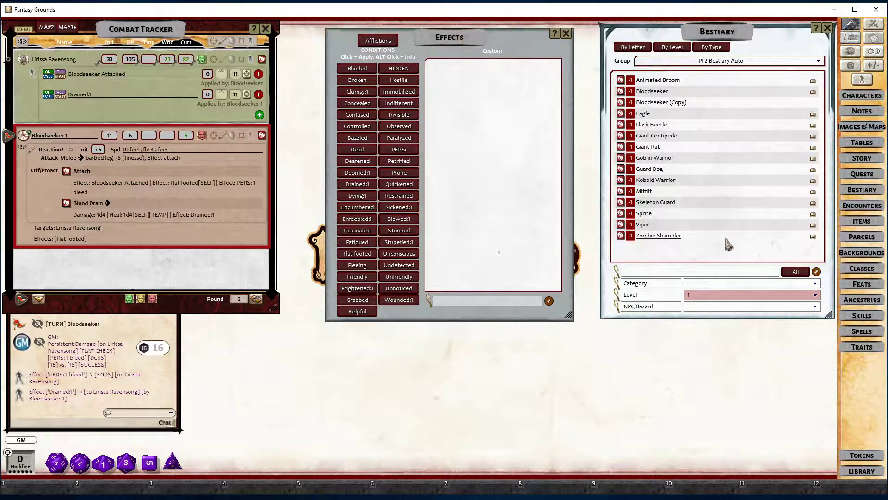
- Open the Zombie Shambler record from the bestiary and examine its Jaws and Grab abilities
click(620, 237)
scroll(468, 283, down, 8)
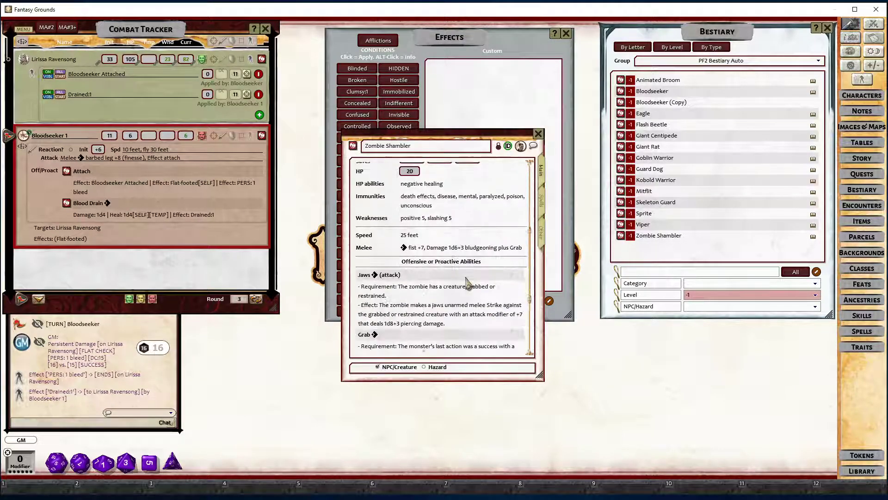
scroll(468, 282, down, 3)
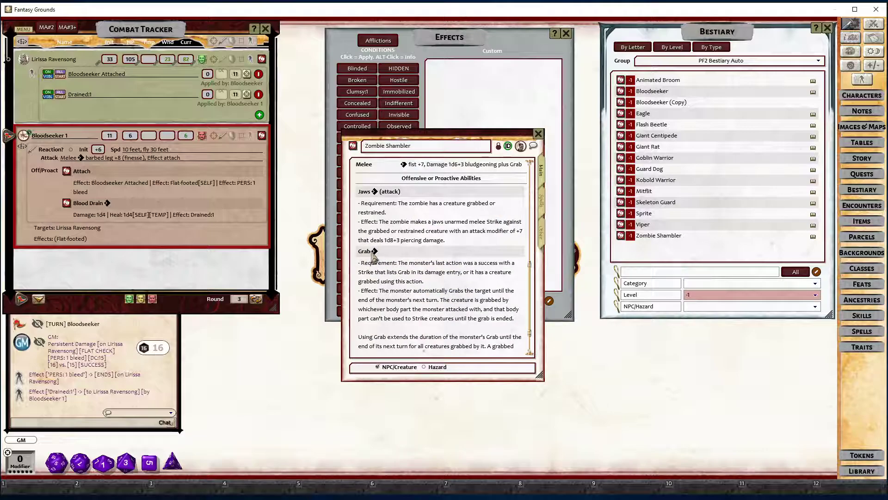
- Trigger the Grabbed; Escape DC 15 effect from the Zombie Shambler's Grab ability description, and close the creature's record
scroll(429, 289, up, 5)
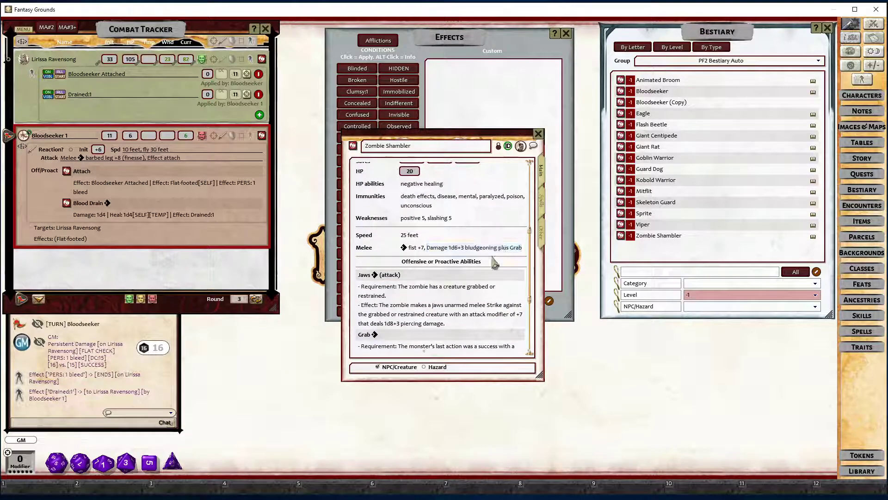
scroll(497, 266, up, 2)
scroll(481, 289, down, 5)
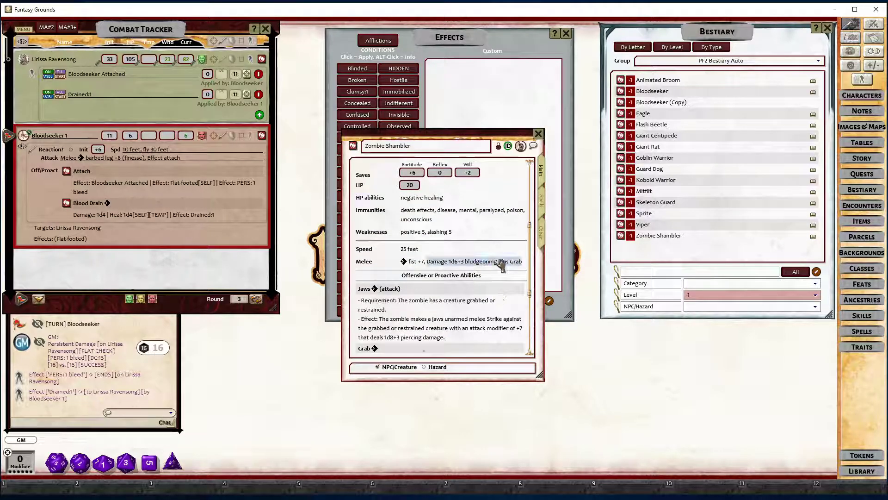
scroll(465, 317, down, 3)
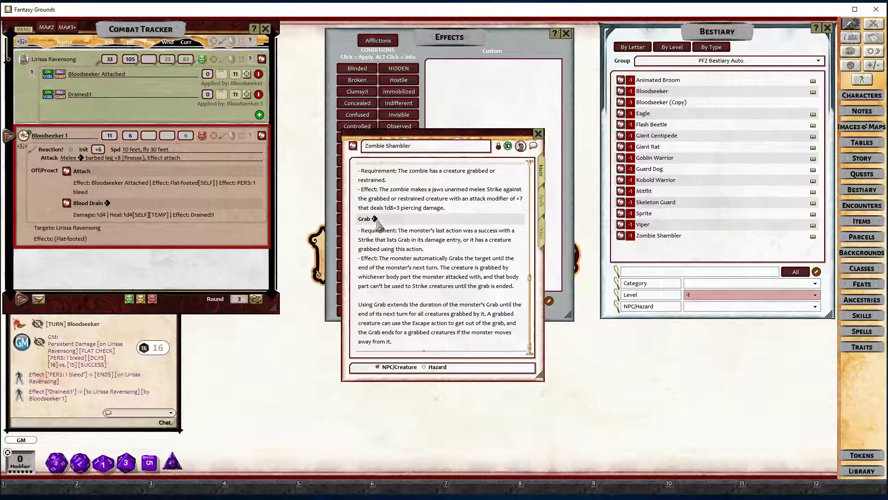
mouse_move(437, 258)
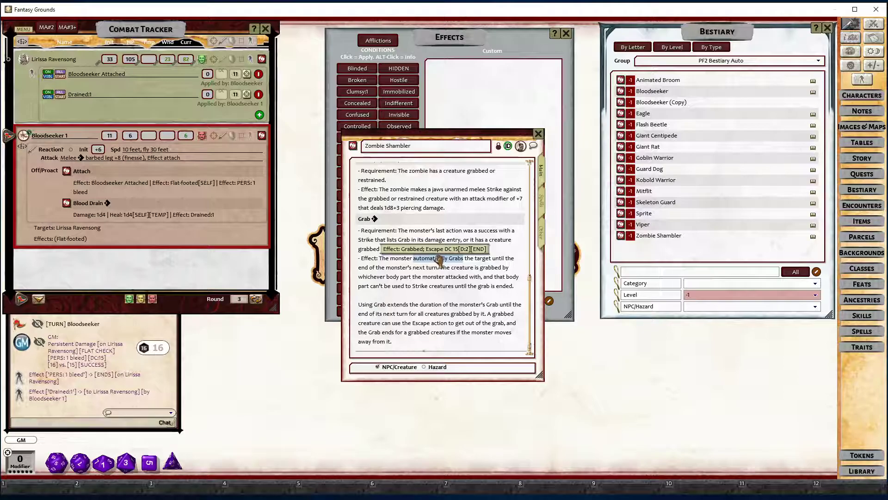
click(438, 259)
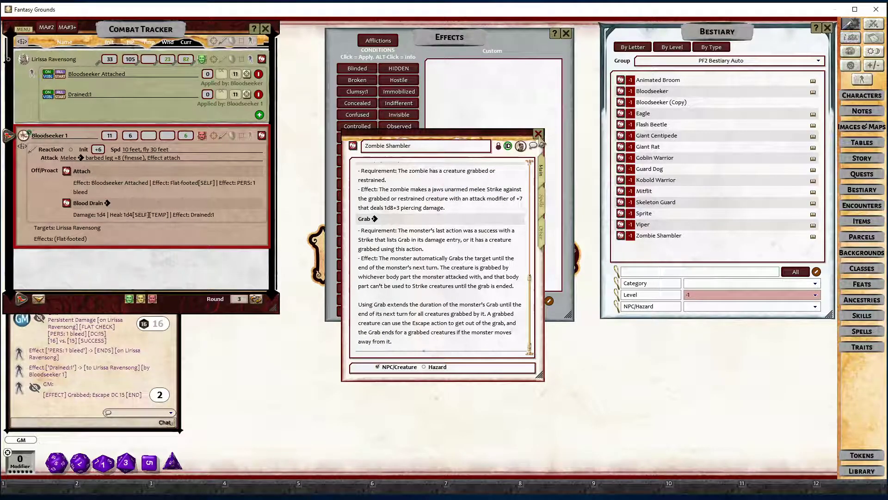
click(538, 133)
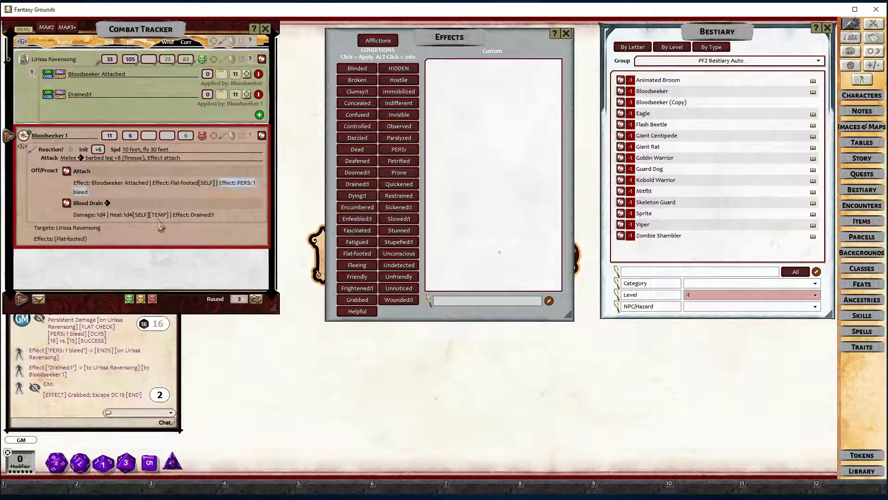